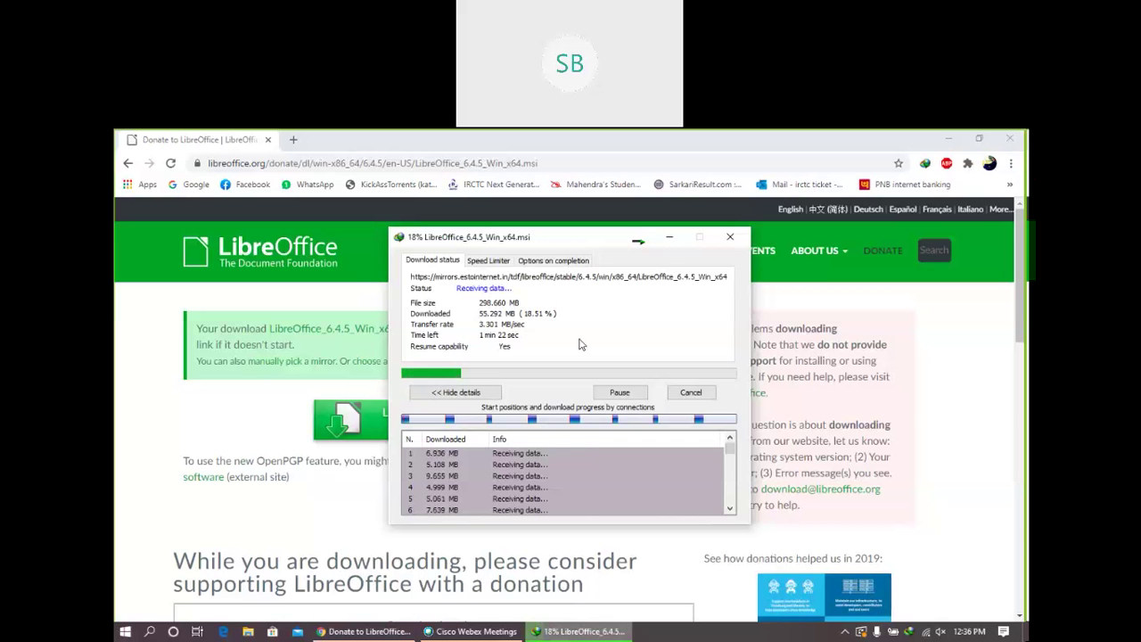
Read through the LibreOffice download and donation page down to its footer while the installer downloads.
left_click(139, 426)
scroll(139, 426, "down", 1)
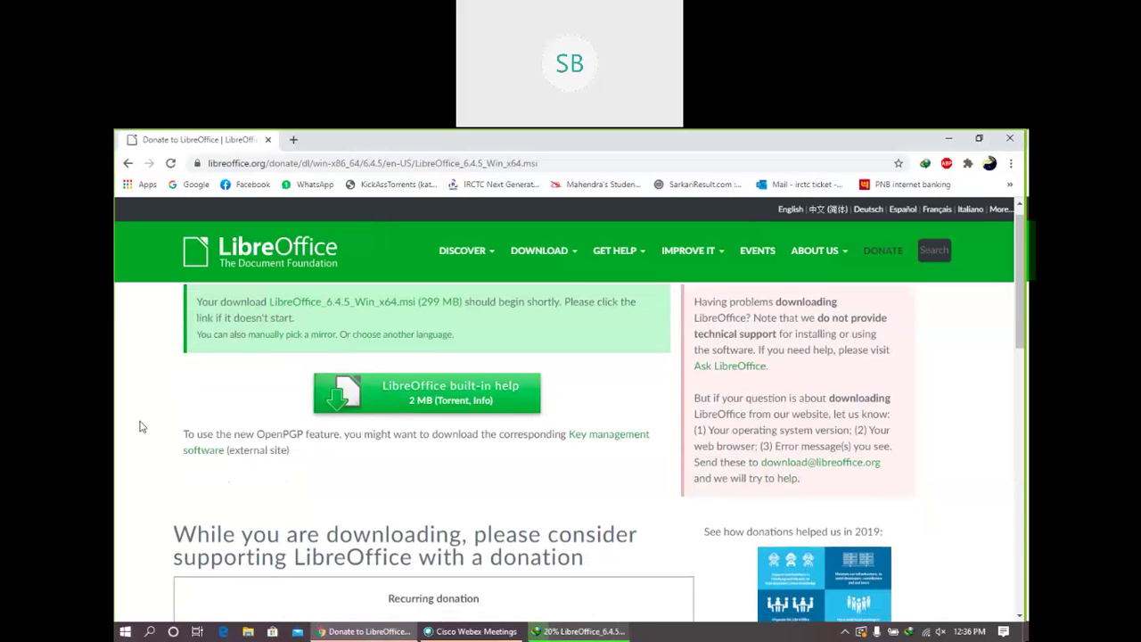
scroll(139, 426, "down", 2)
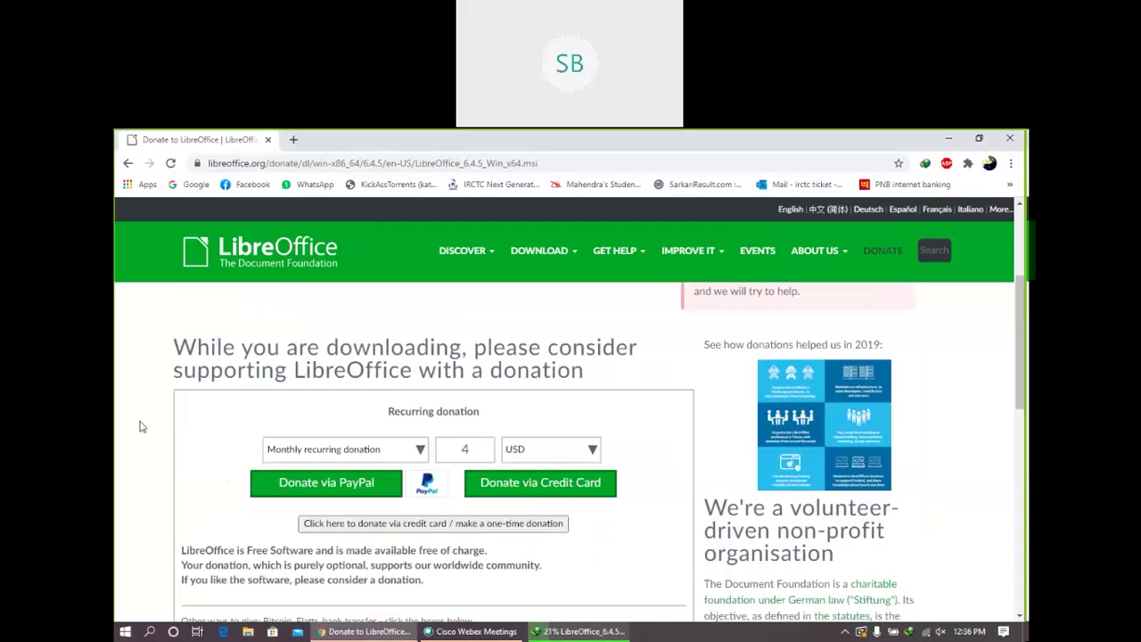
scroll(139, 426, "down", 1)
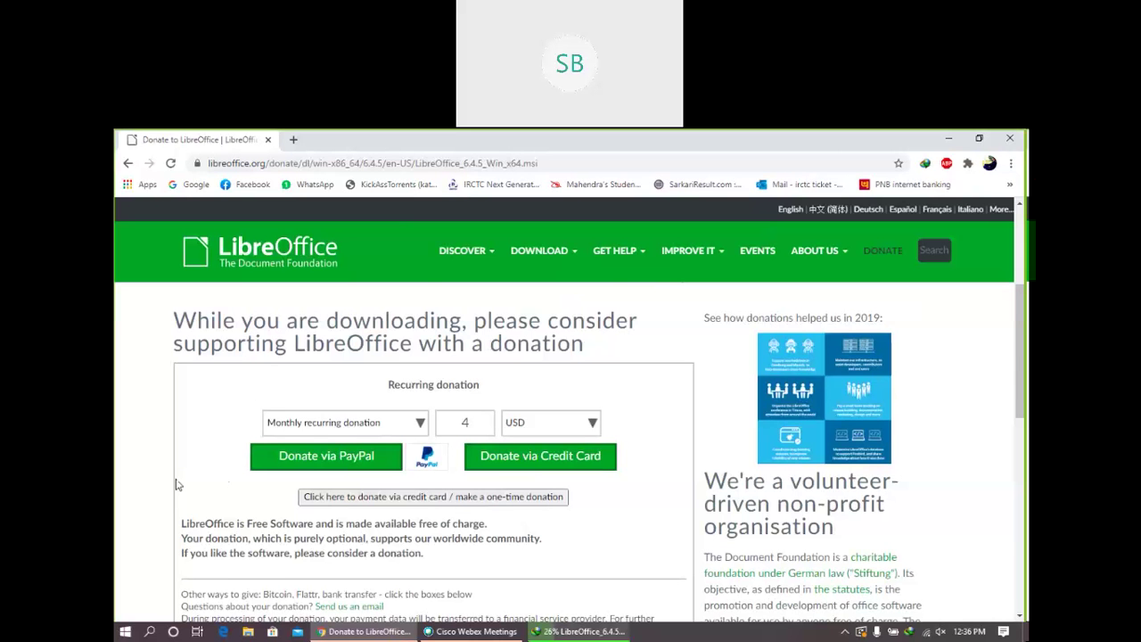
scroll(175, 484, "down", 3)
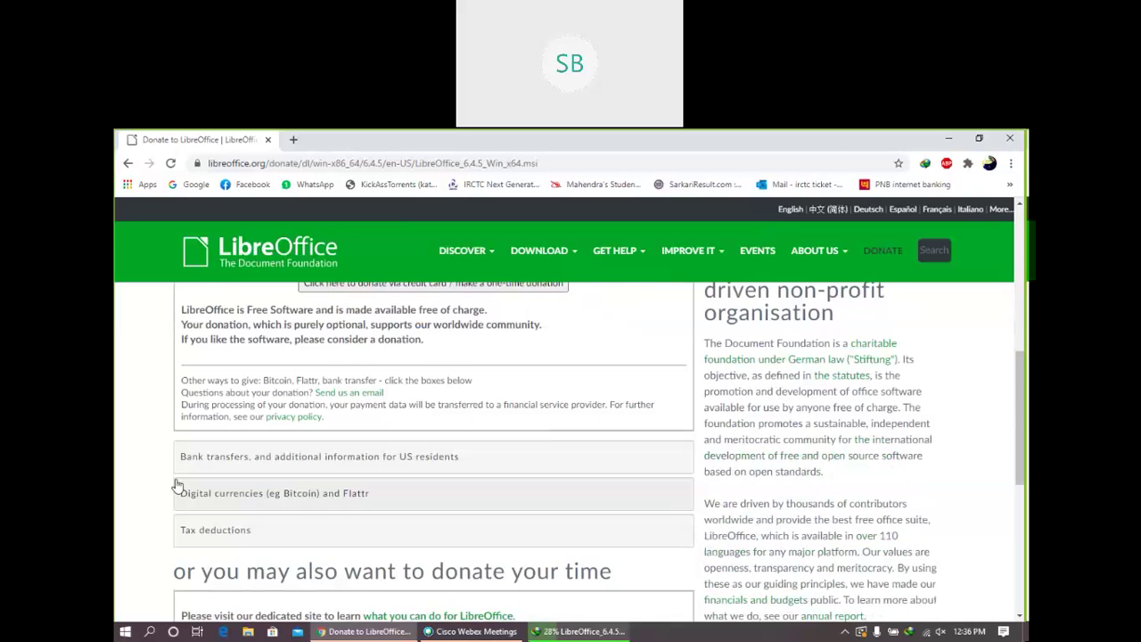
scroll(176, 485, "down", 4)
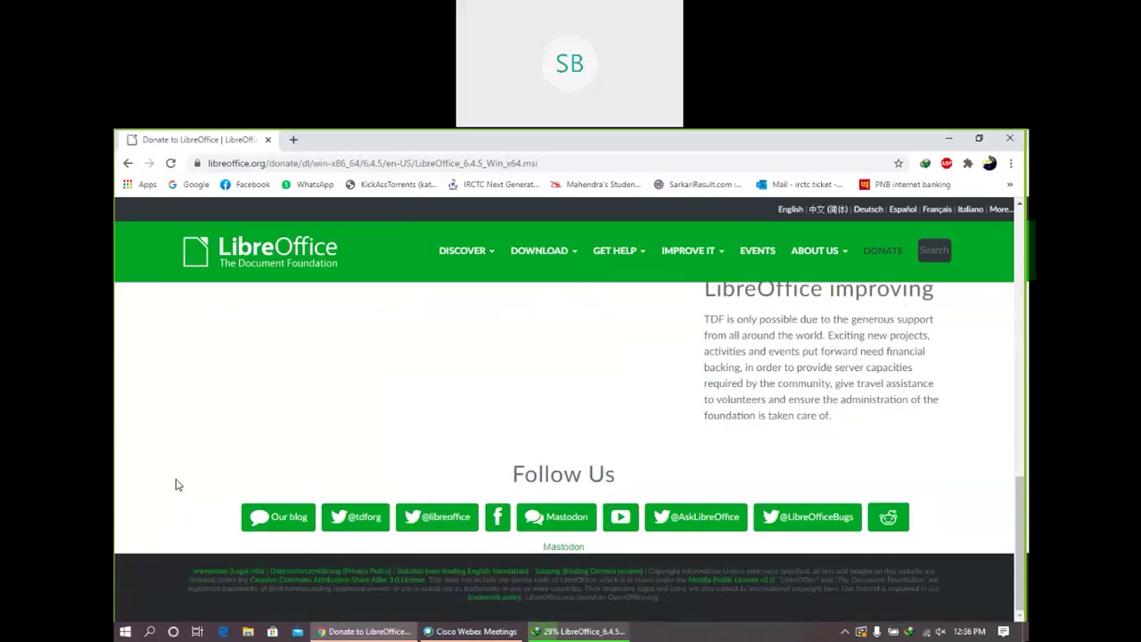
scroll(175, 481, "up", 3)
scroll(175, 484, "up", 2)
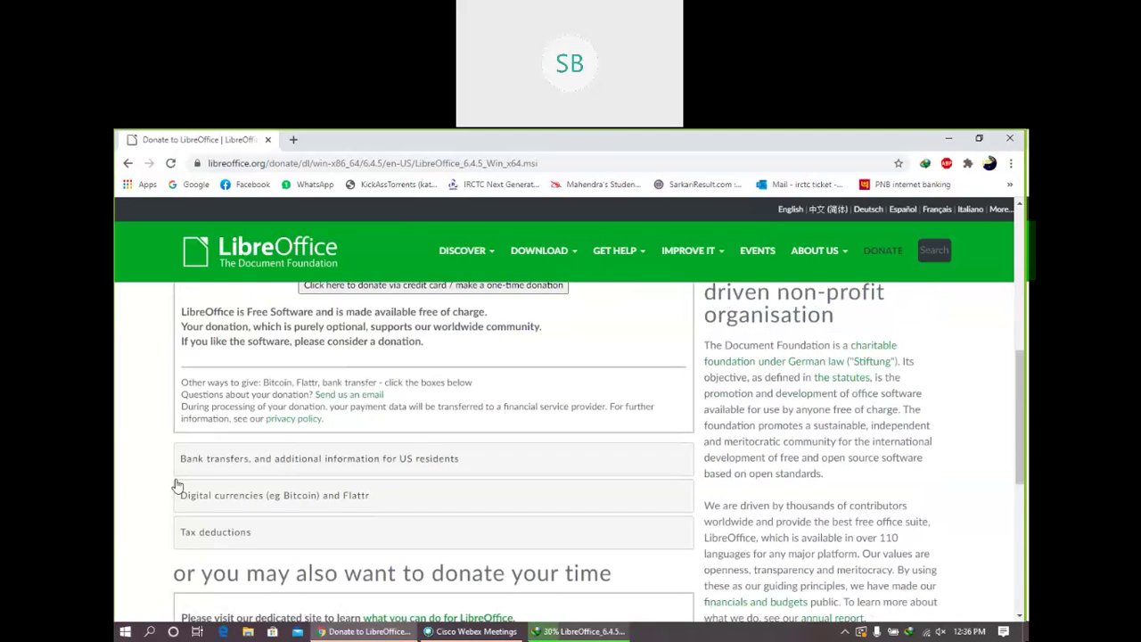
scroll(174, 484, "down", 5)
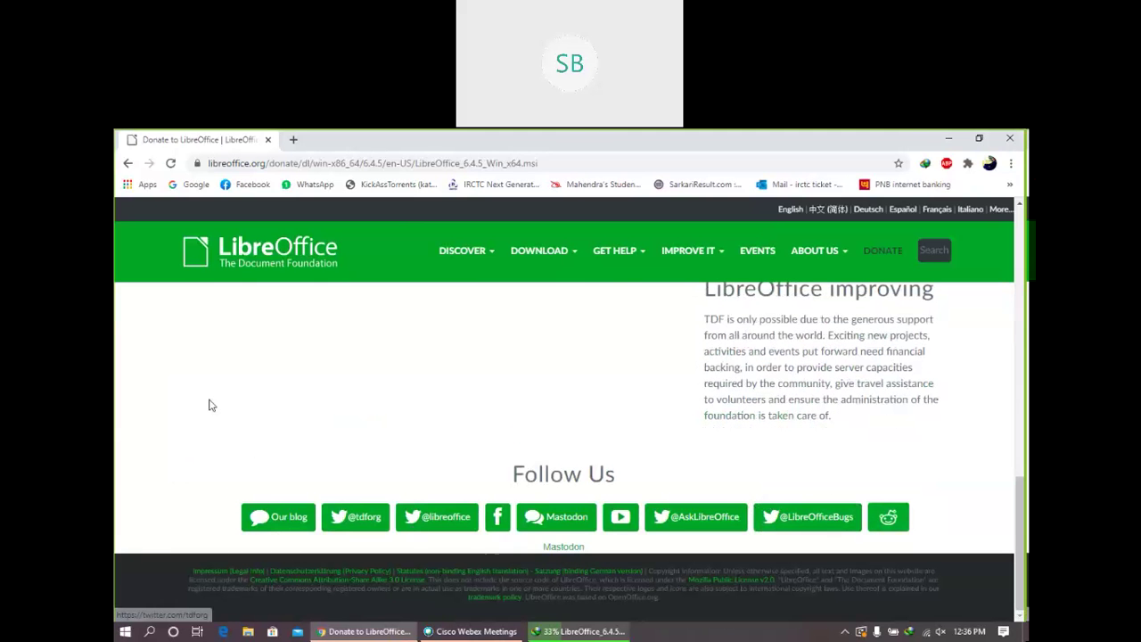
scroll(208, 406, "up", 5)
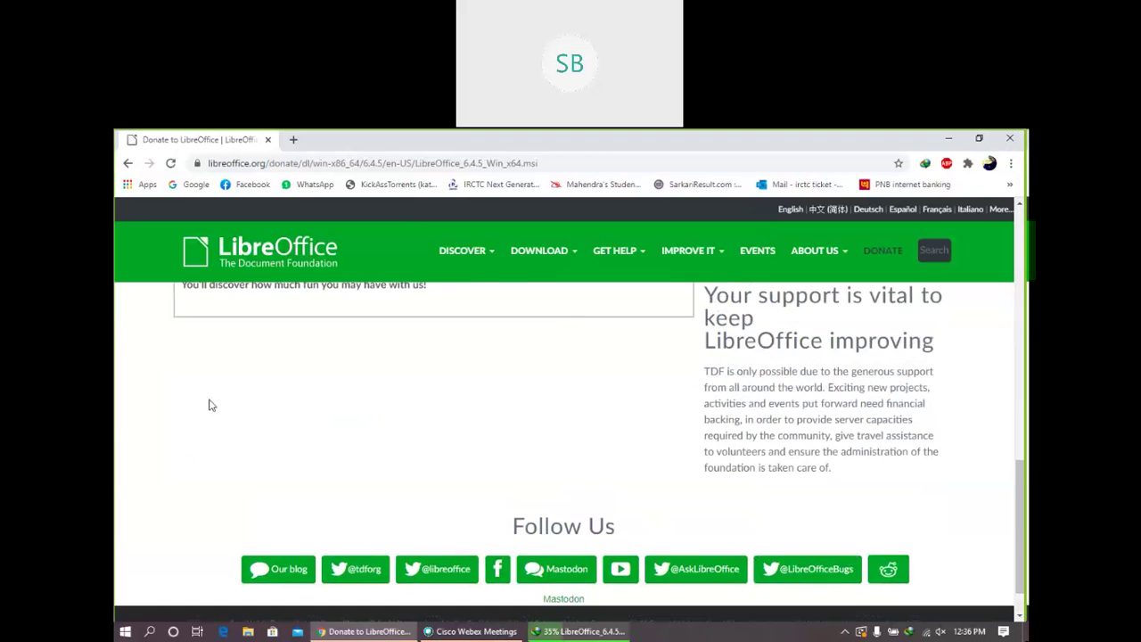
scroll(208, 406, "up", 3)
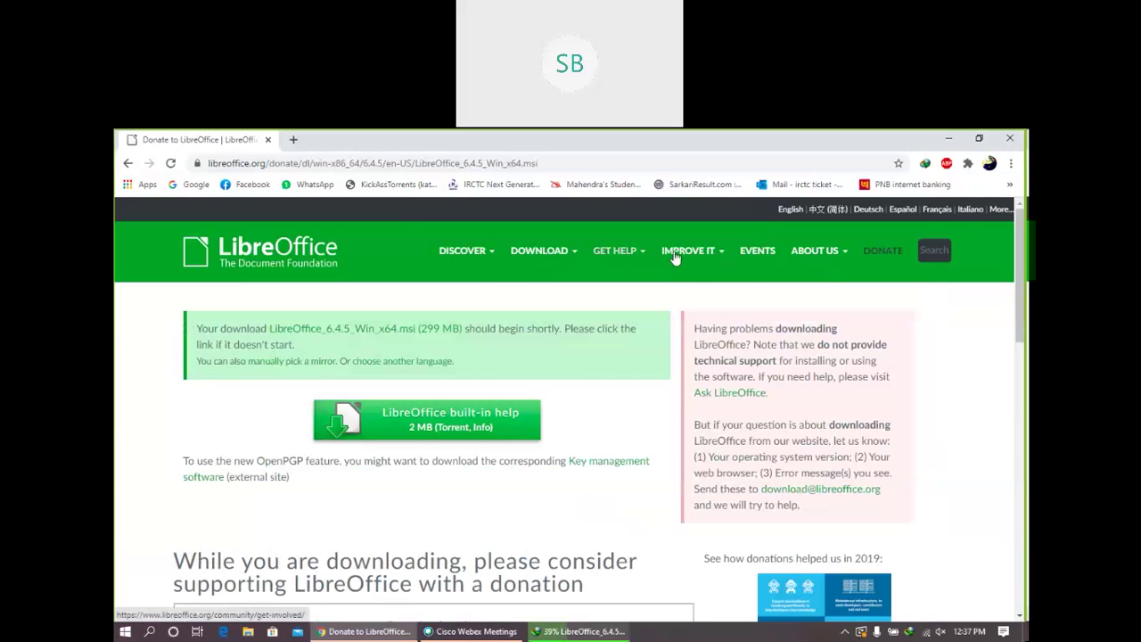
Look over the site's Get Help options and check the download progress of LibreOffice_6.4.5_Win_x64.msi.
mouse_move(635, 259)
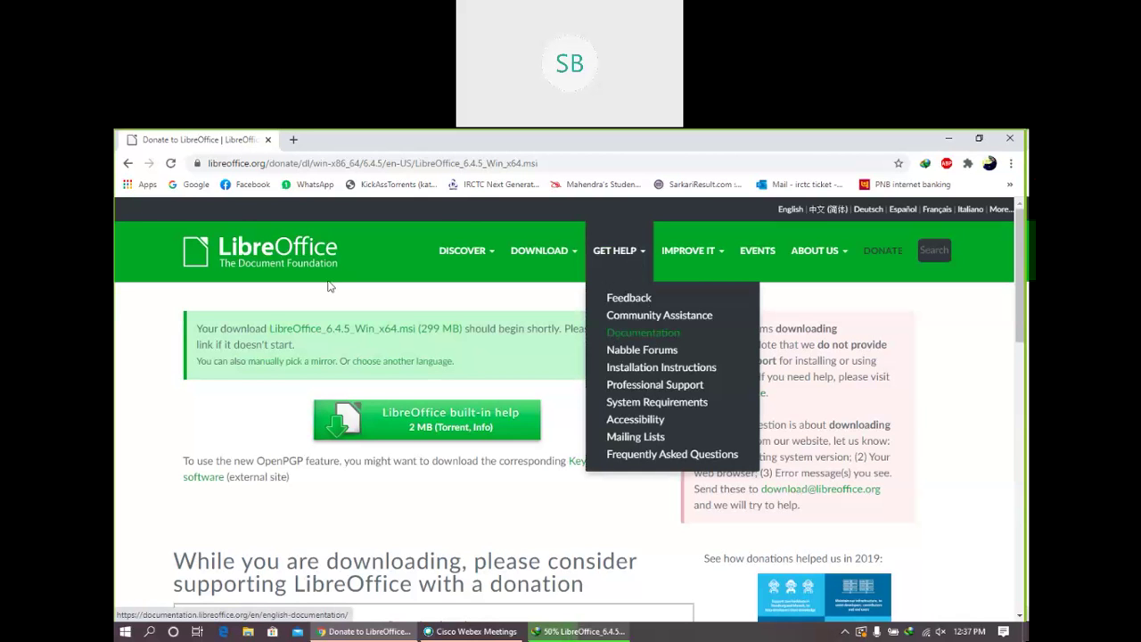
left_click(223, 306)
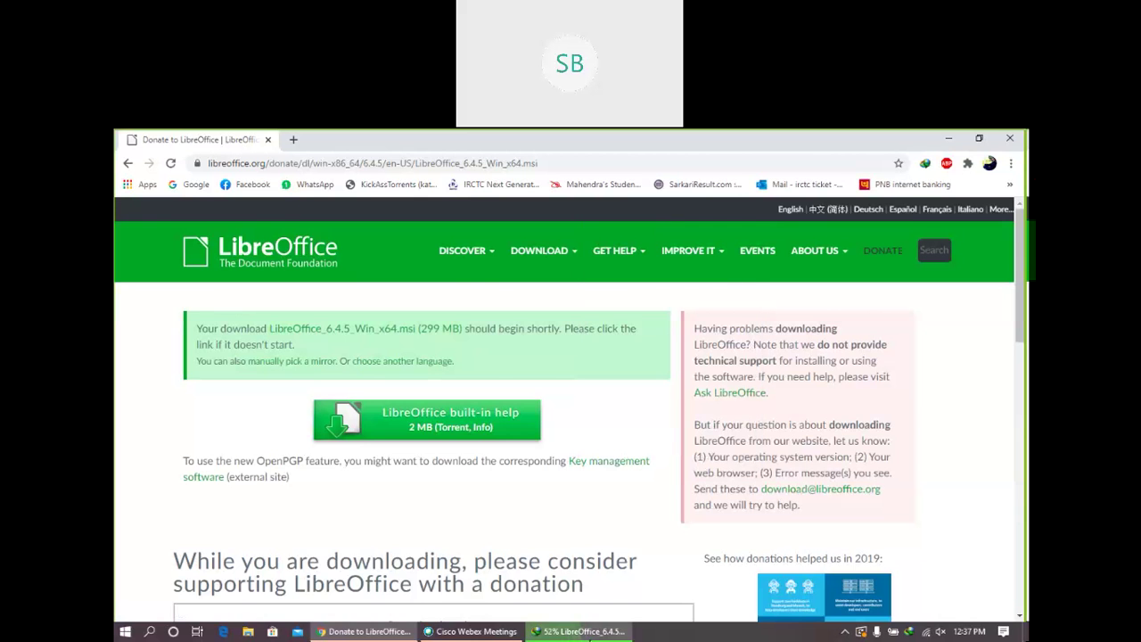
left_click(585, 632)
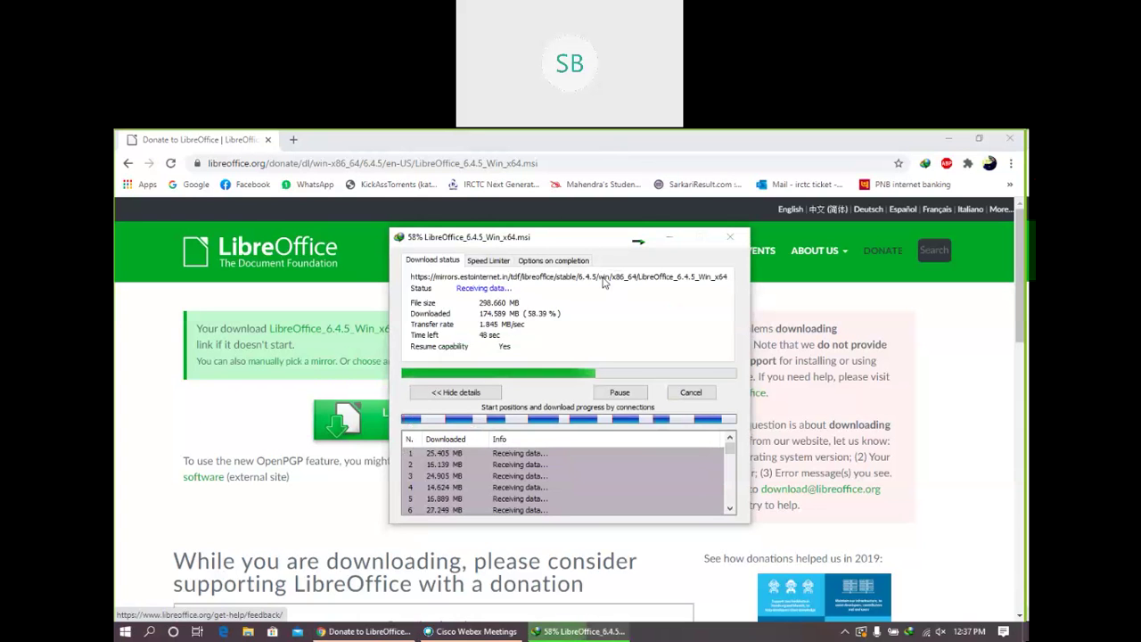
key("Escape")
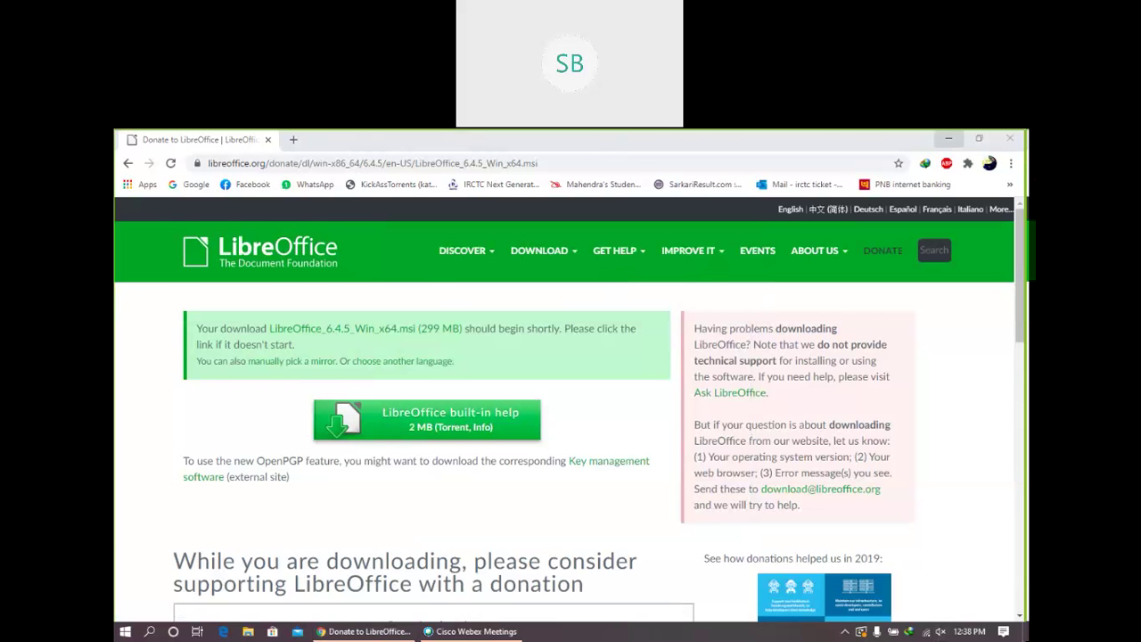
Minimize the browser and open the Programs folder inside the personal user folder's Downloads.
left_click(949, 138)
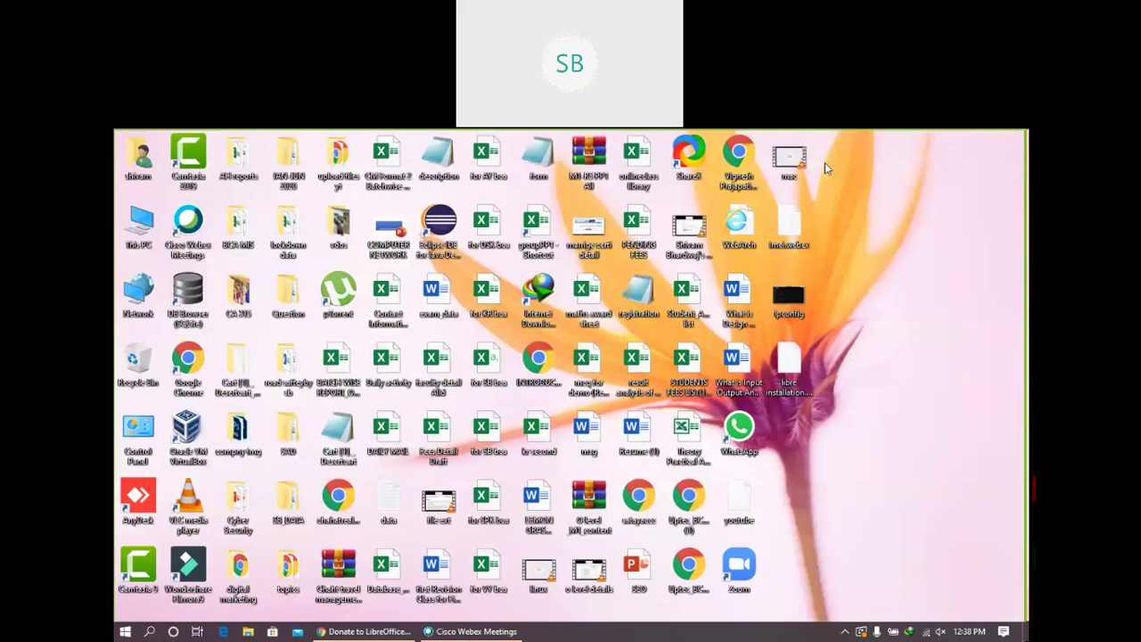
double_click(134, 159)
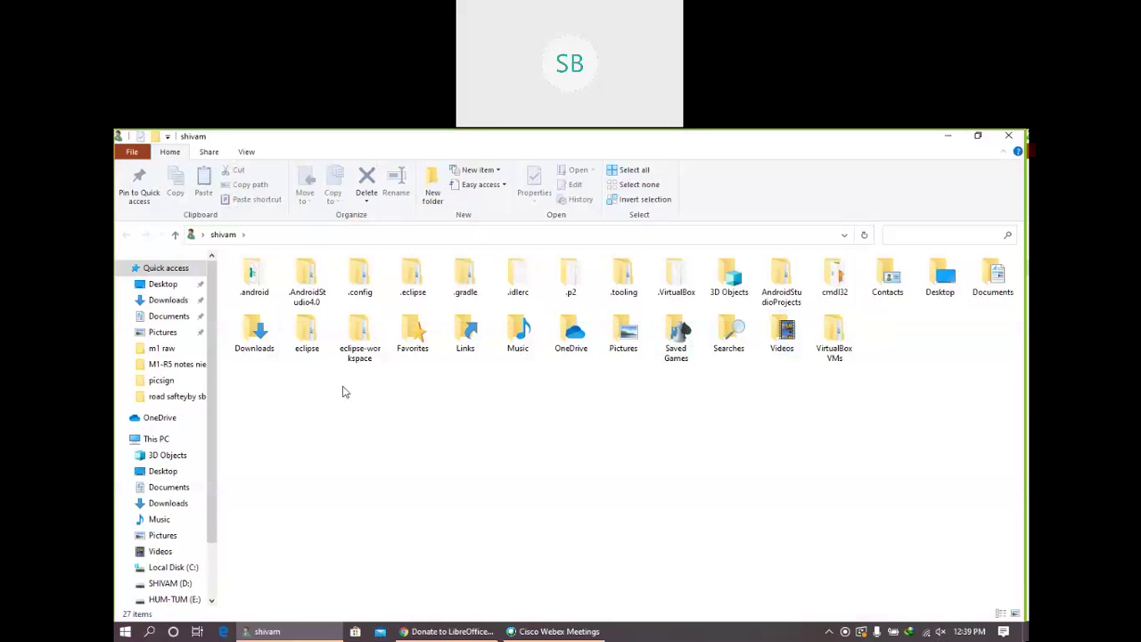
left_click(246, 330)
double_click(246, 330)
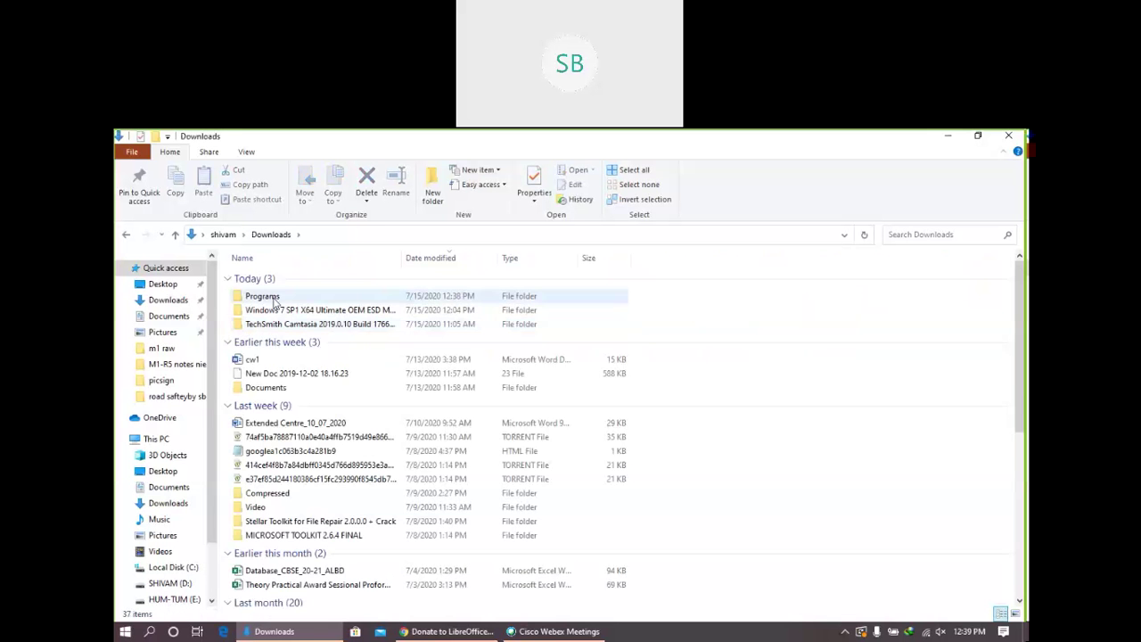
double_click(275, 302)
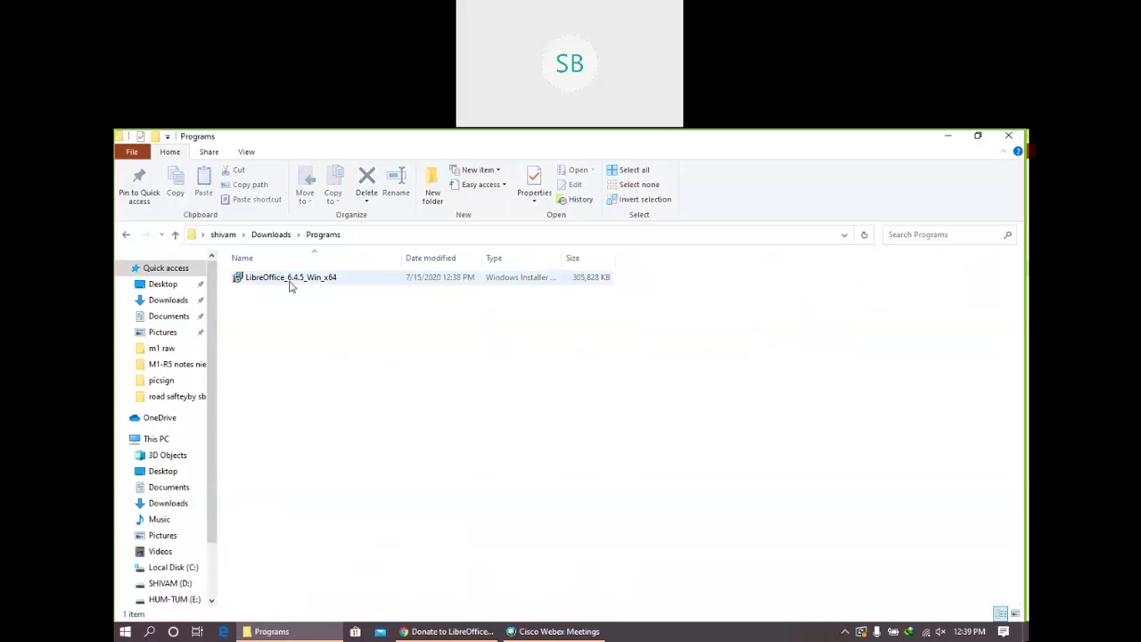
double_click(290, 281)
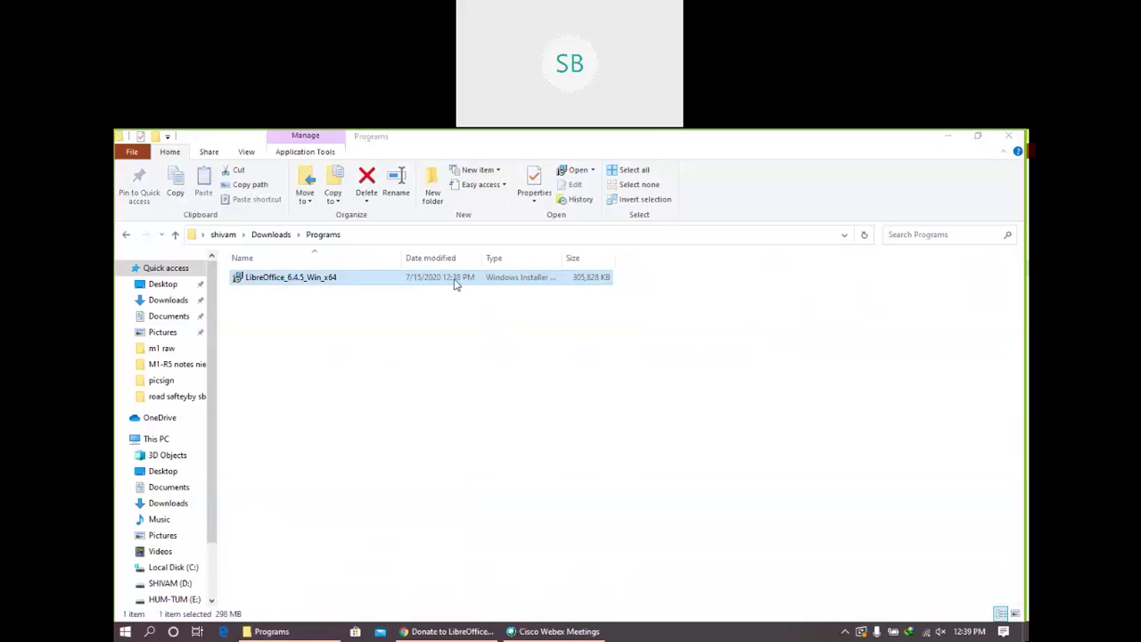
double_click(336, 280)
right_click(334, 277)
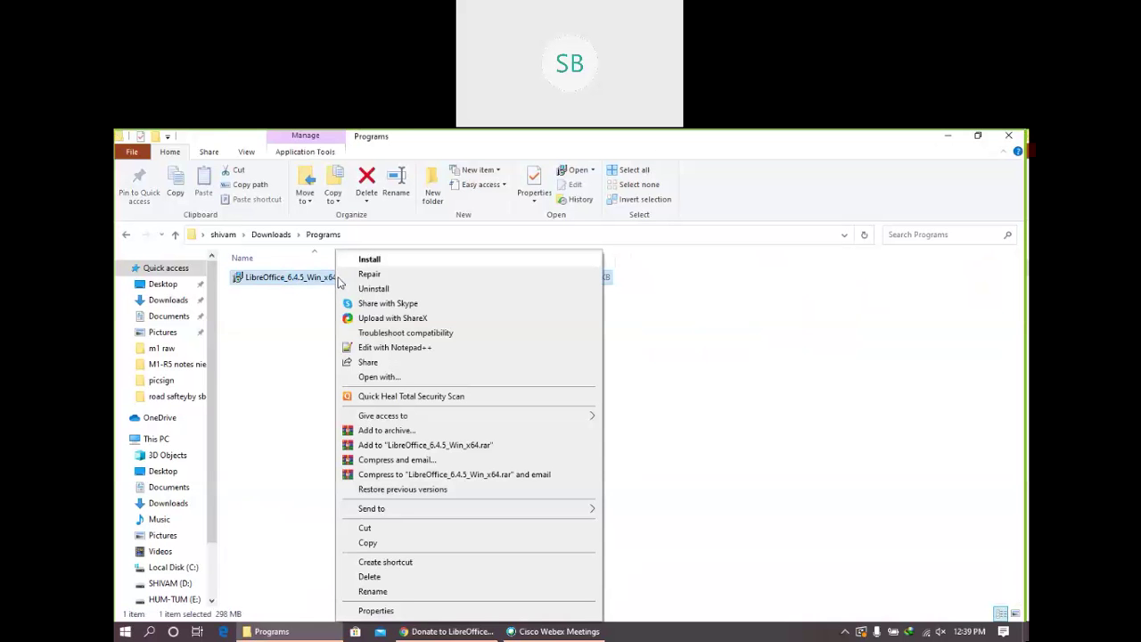
left_click(267, 330)
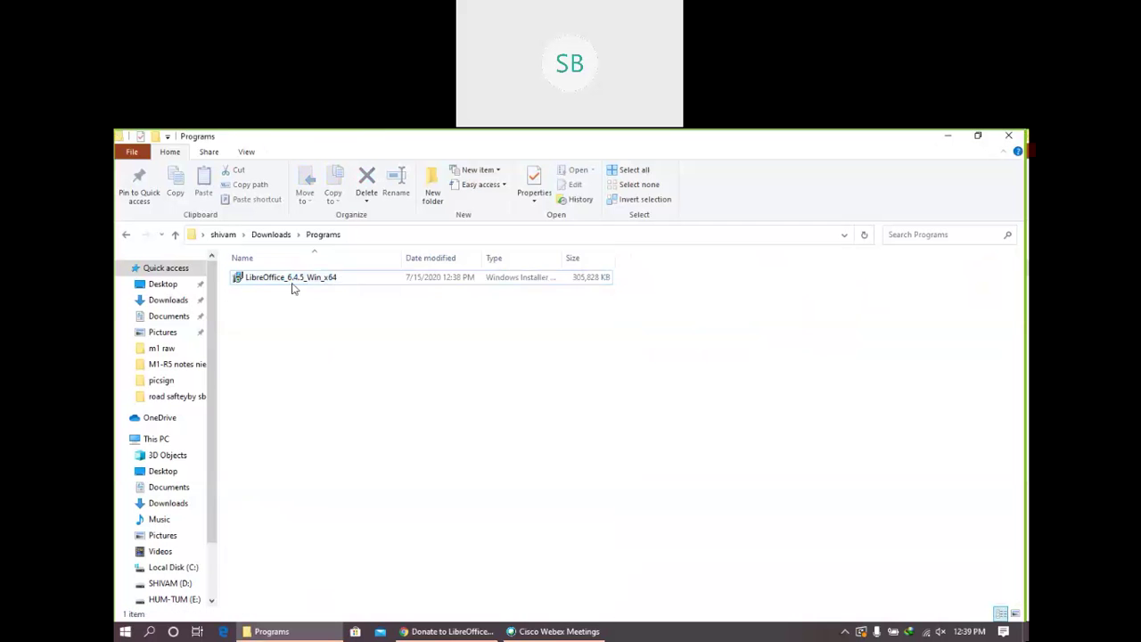
Examine the general properties of the LibreOffice_6.4.5_Win_x64 installer file and close them.
left_click(296, 283)
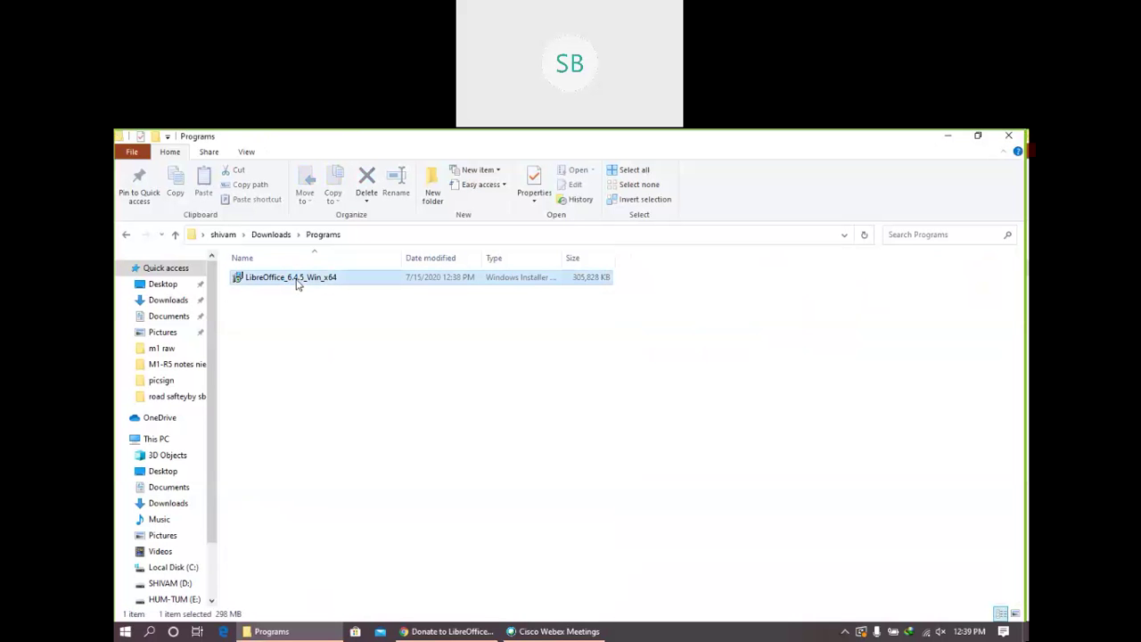
right_click(426, 279)
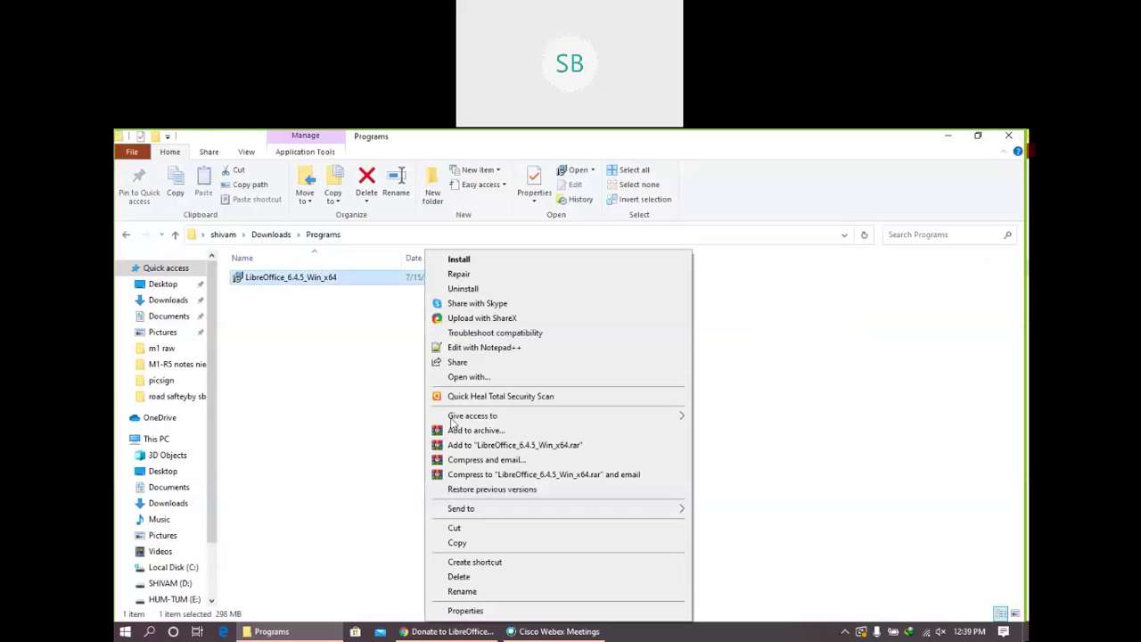
left_click(467, 611)
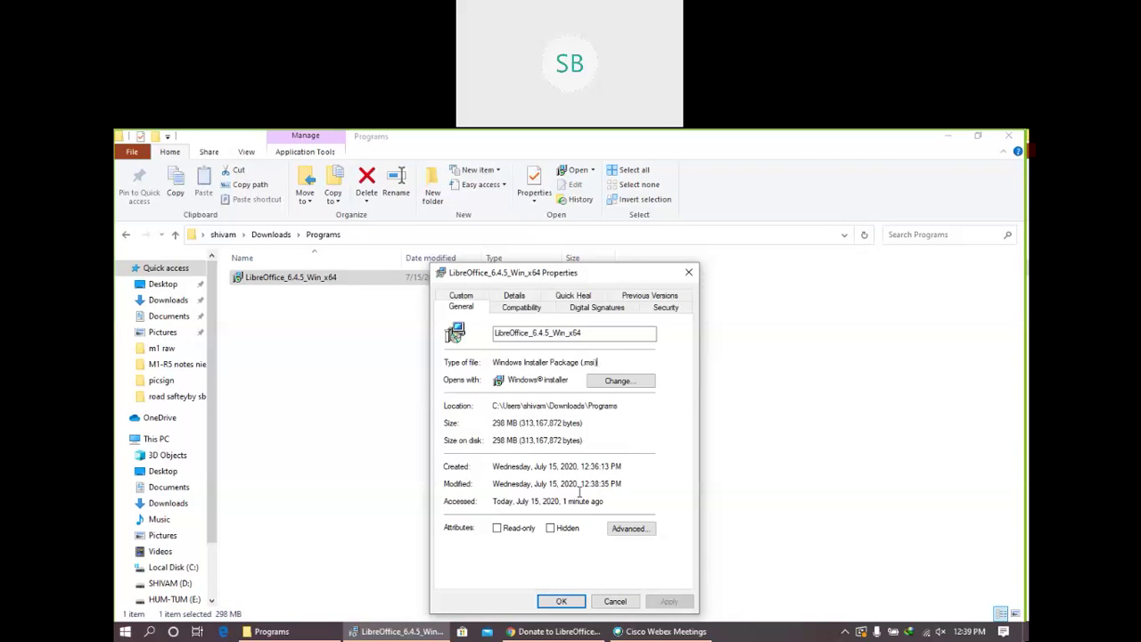
left_click(561, 602)
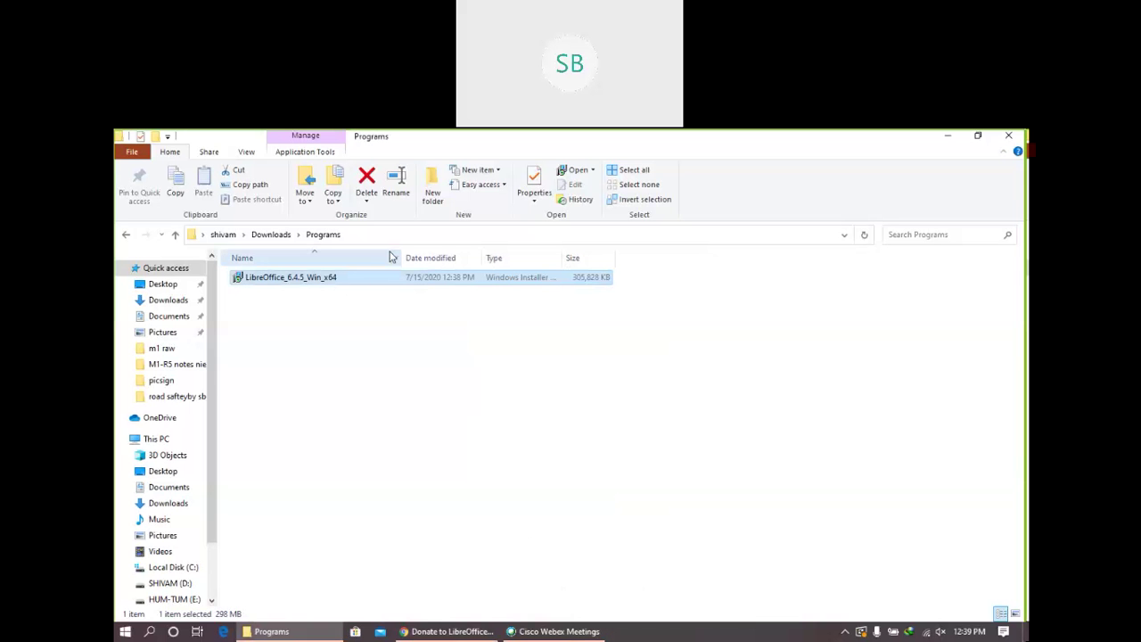
Run the LibreOffice_6.4.5_Win_x64 installer and proceed with the Typical setup type.
double_click(376, 275)
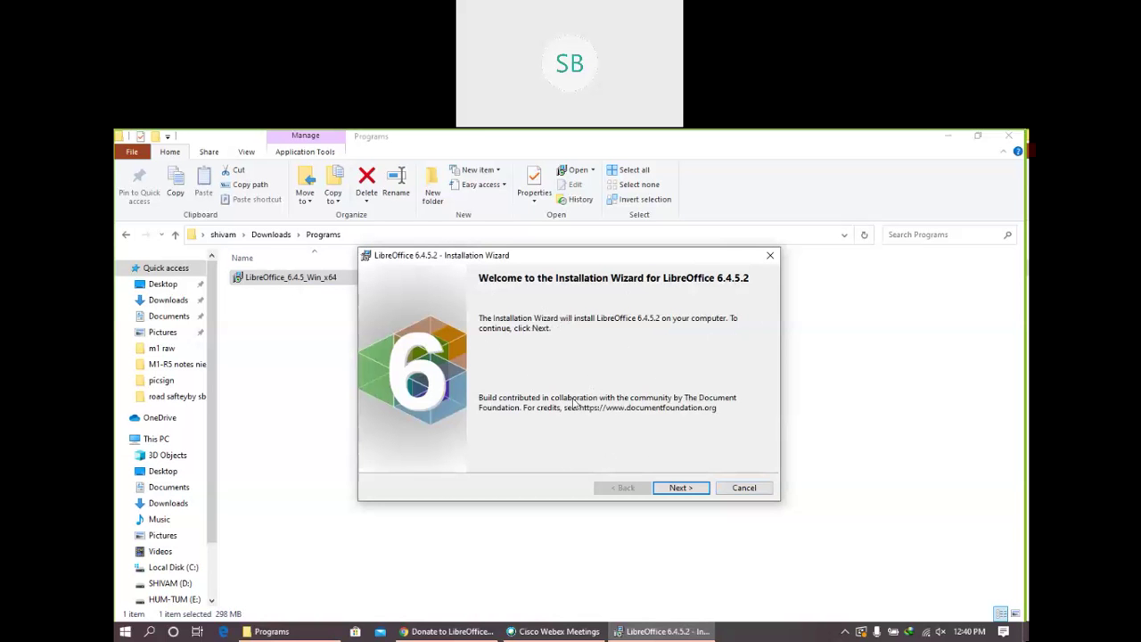
left_click(679, 490)
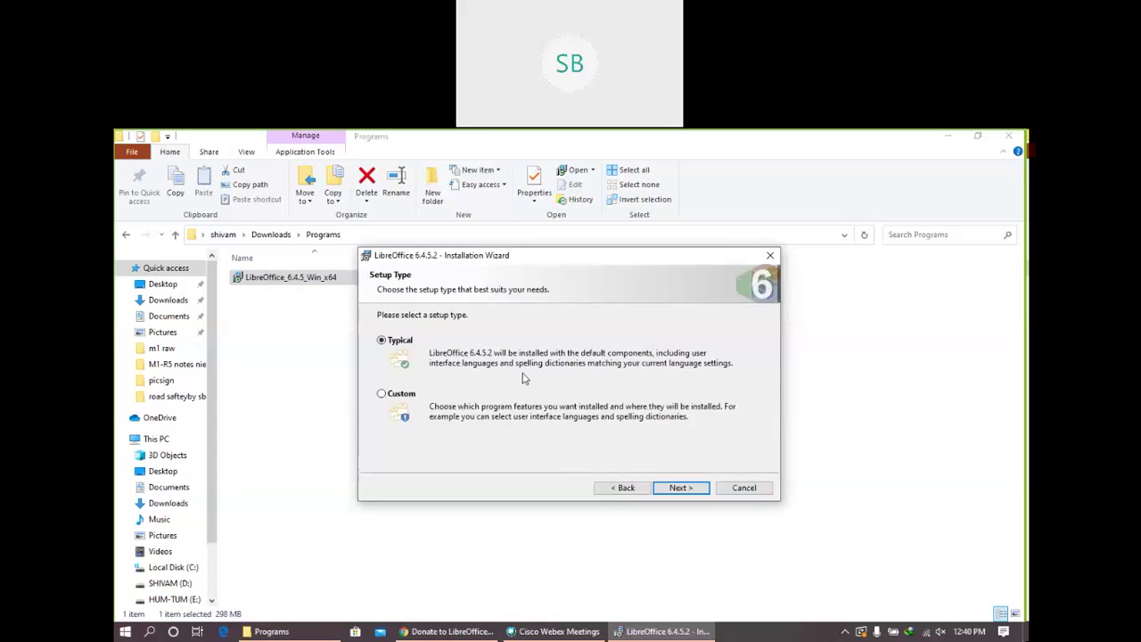
left_click(683, 489)
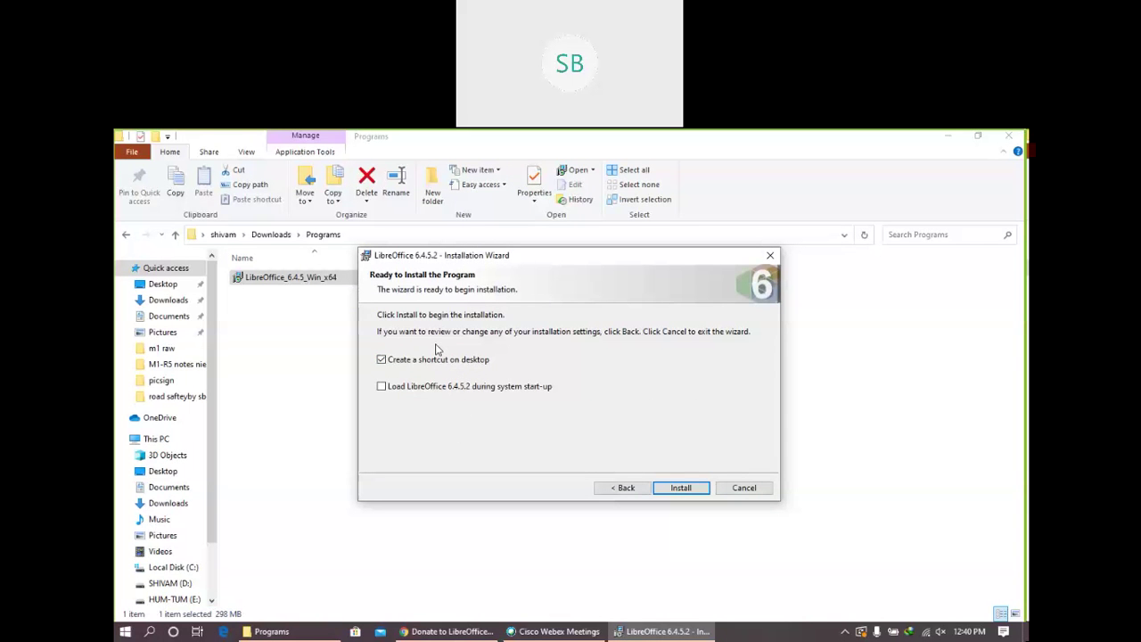
Install LibreOffice 6.4.5.2 with a desktop shortcut and without loading at system start-up, and finish the wizard.
left_click(382, 361)
left_click(382, 363)
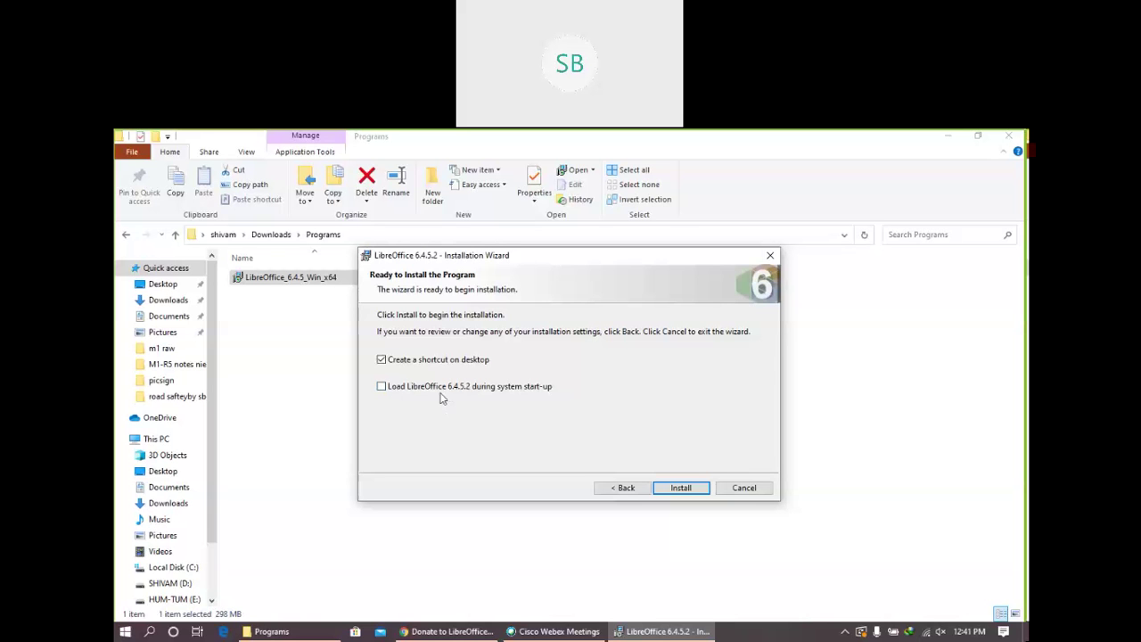
left_click(681, 489)
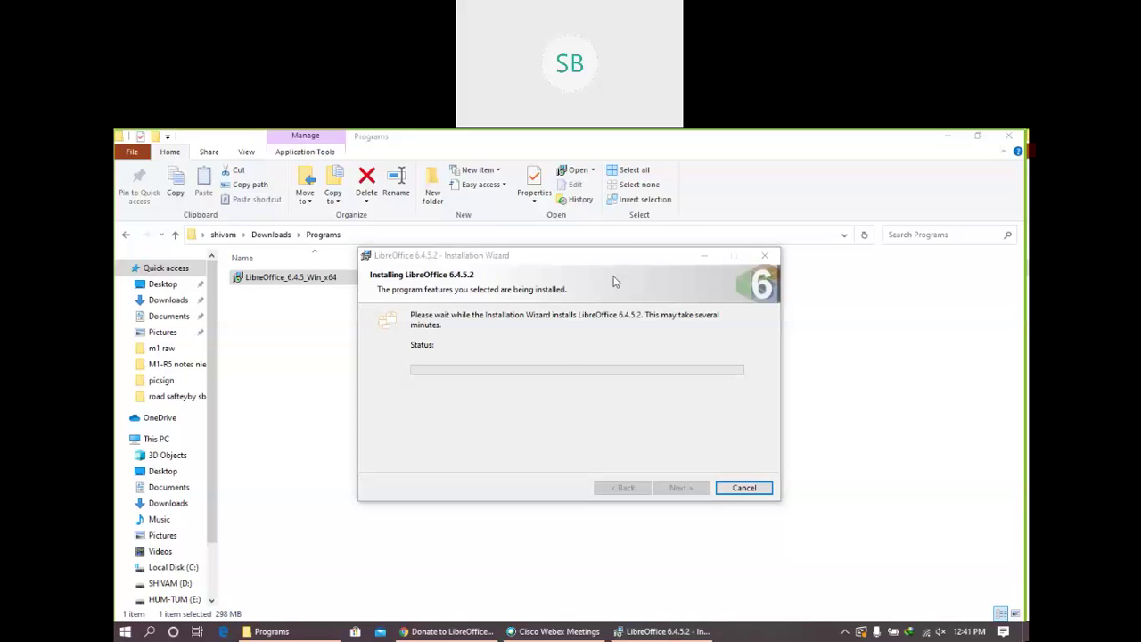
left_click(559, 384)
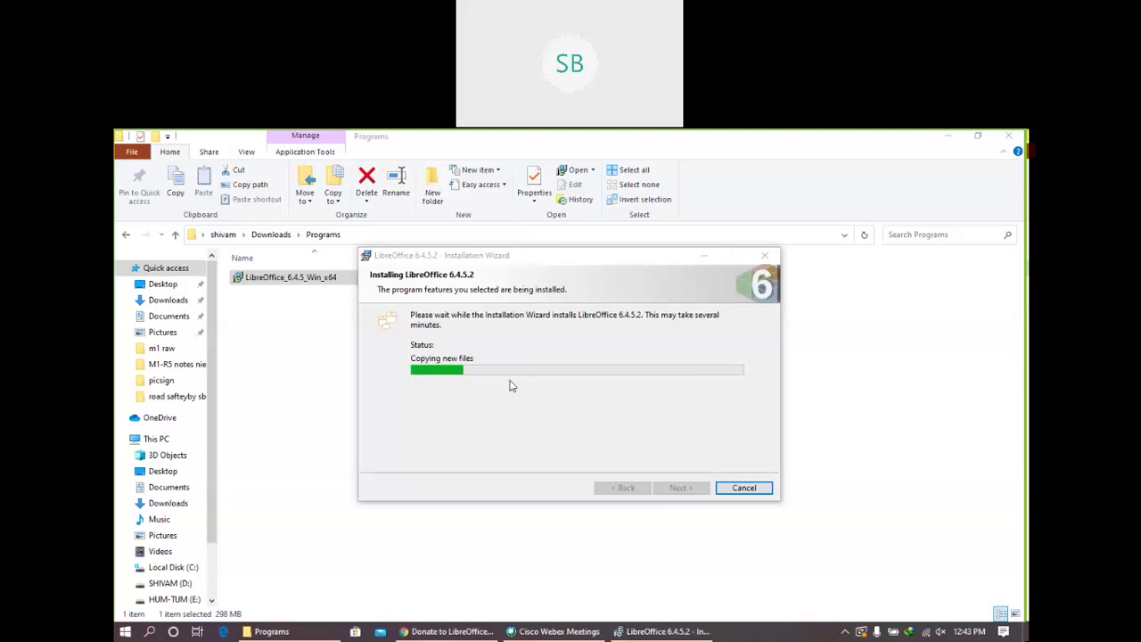
left_click(512, 385)
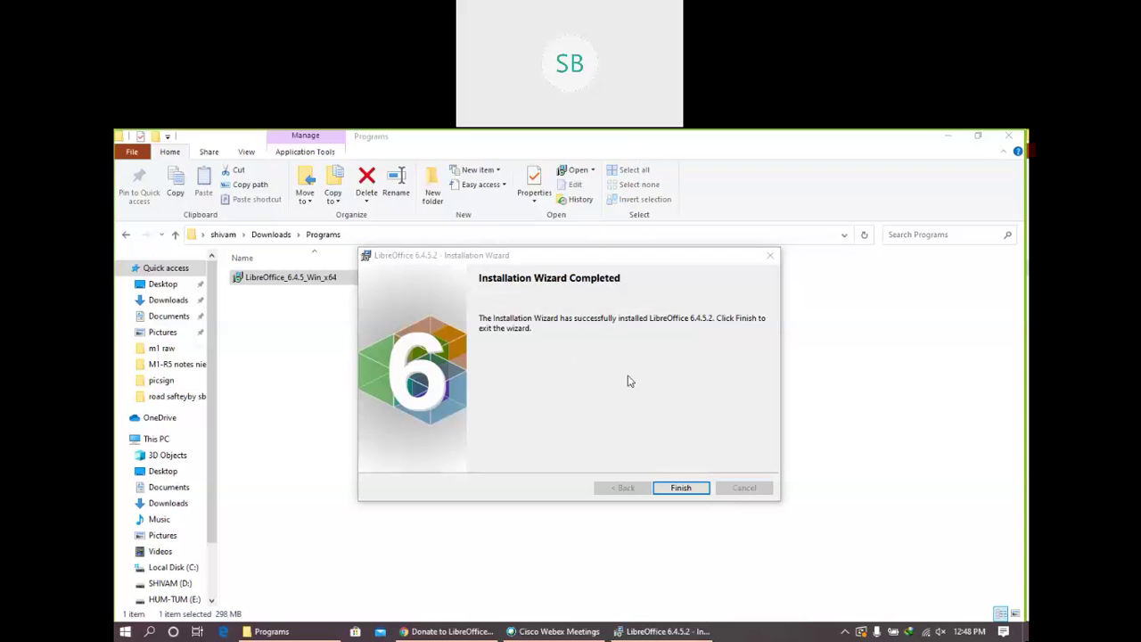
left_click(681, 488)
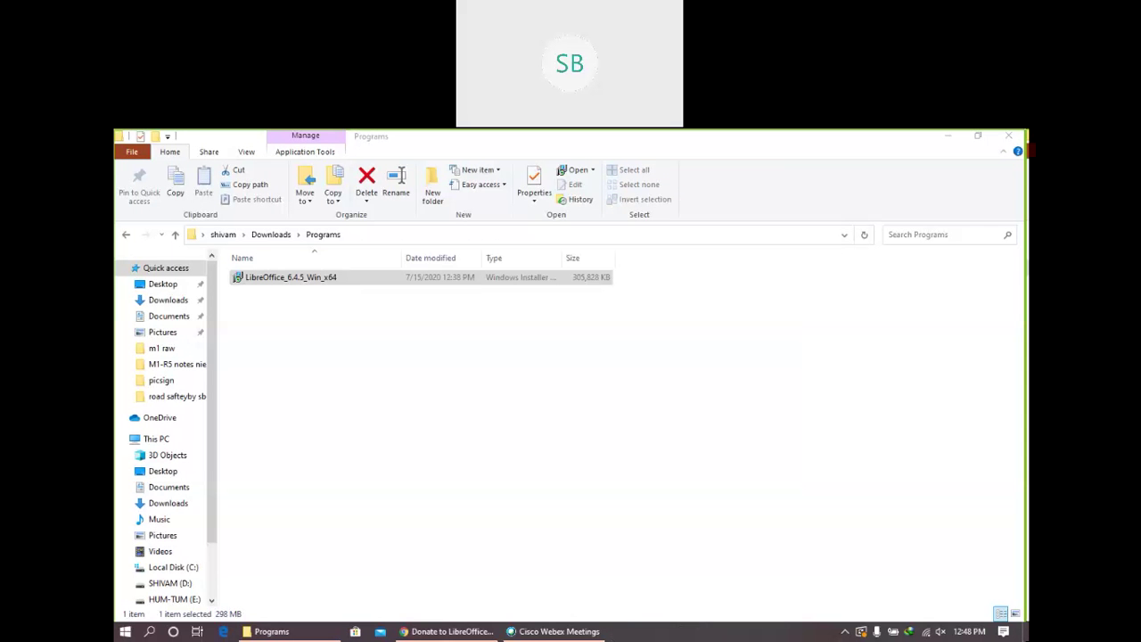
Minimize the folder window, launch LibreOffice 6.4 from the desktop to view its start window, and close it.
left_click(951, 136)
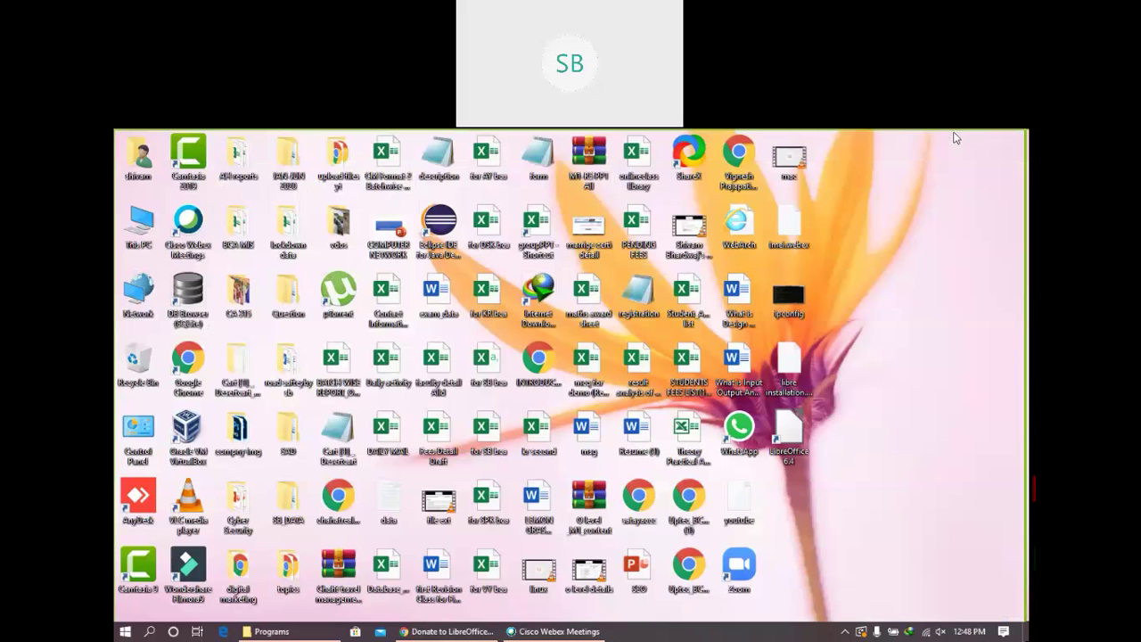
left_click(788, 441)
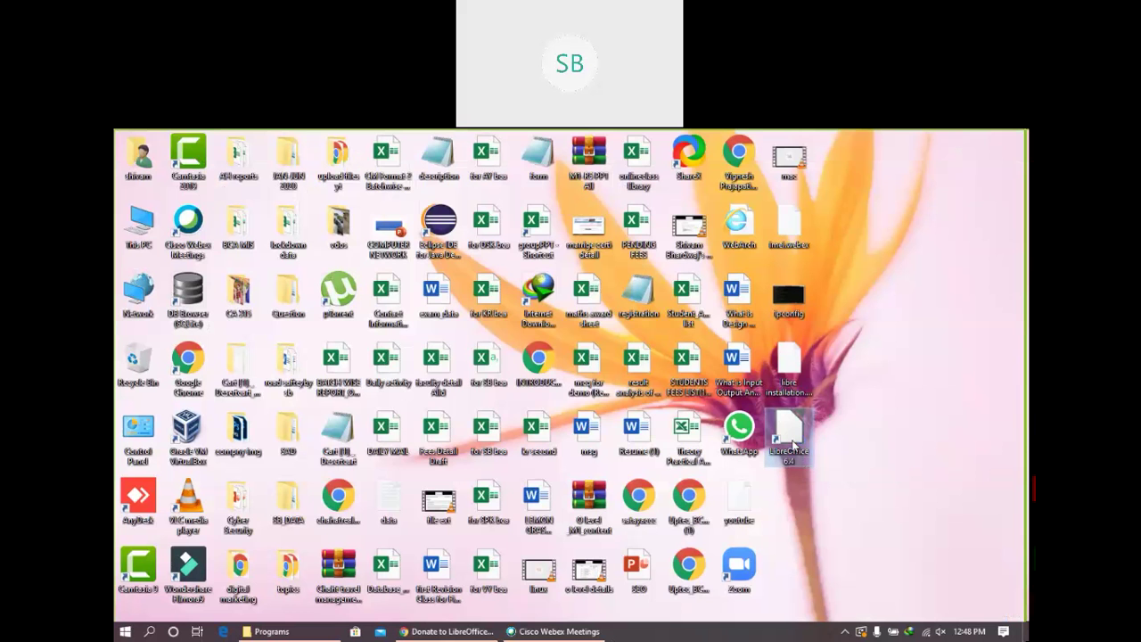
double_click(790, 440)
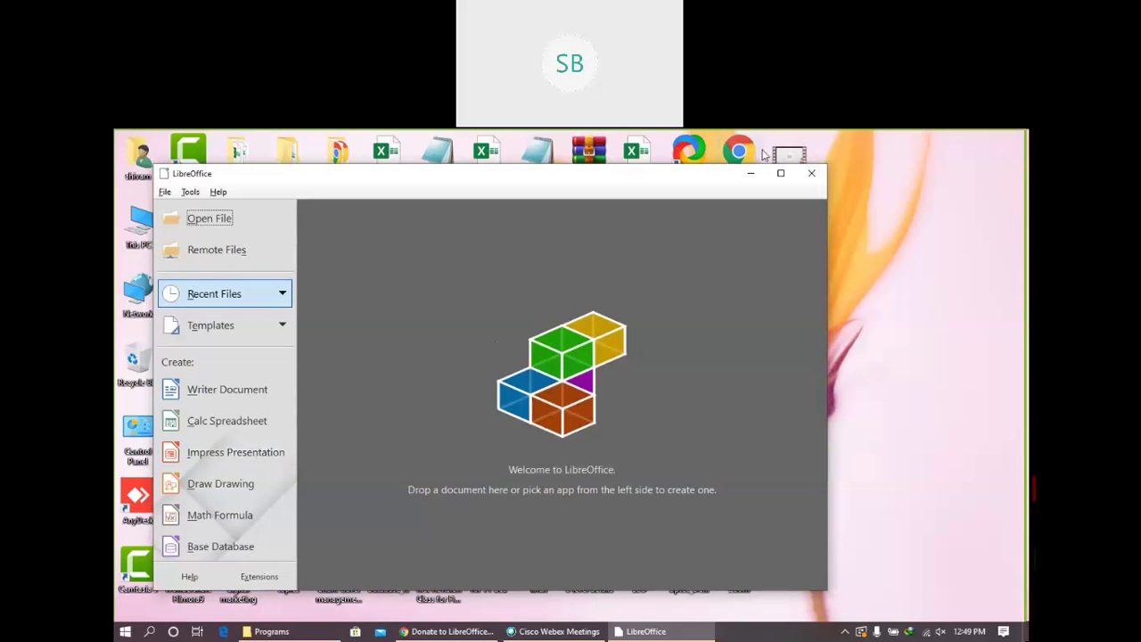
left_click(818, 181)
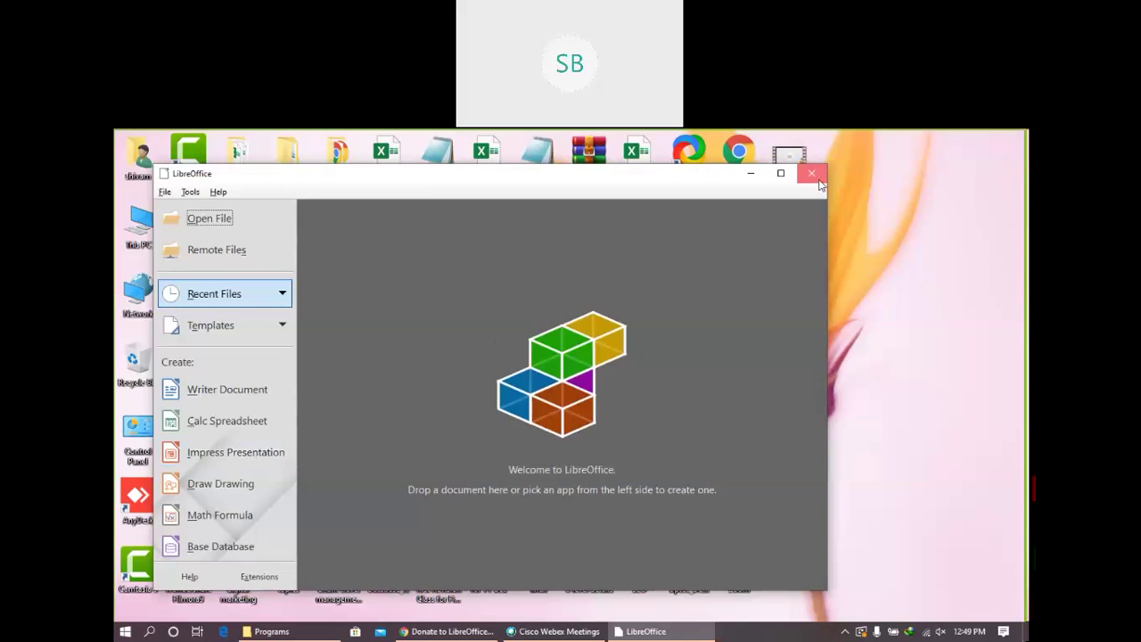